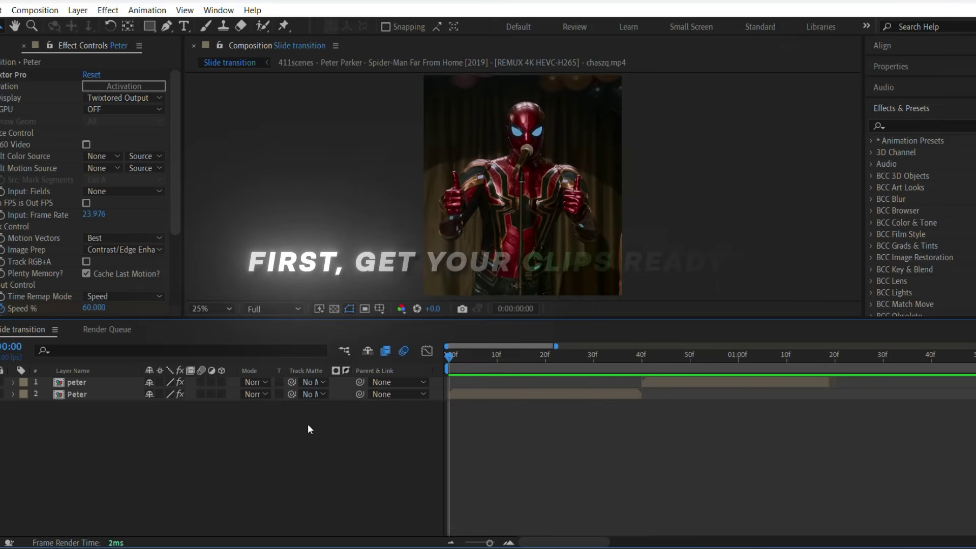
Create a new adjustment layer above the two Peter clips
right_click(329, 399)
left_click(566, 337)
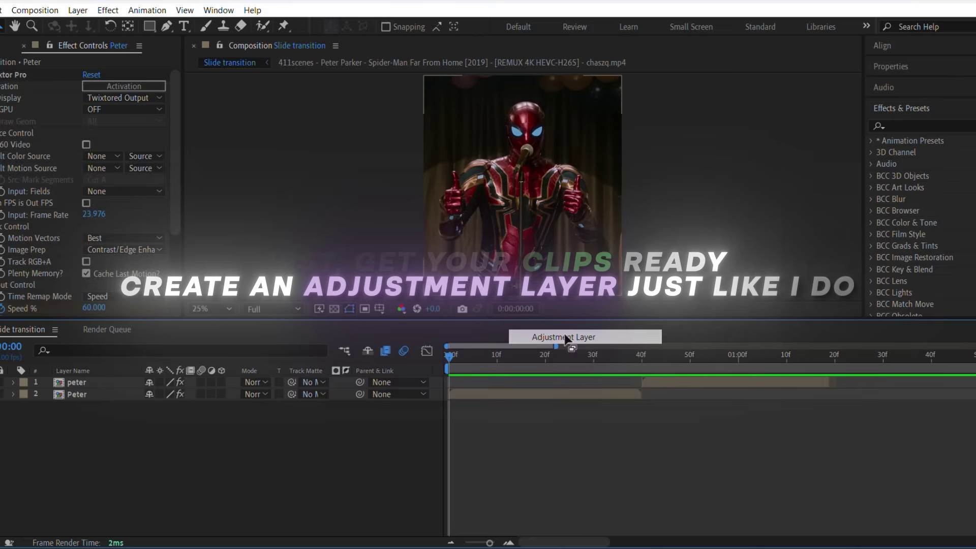
left_click_drag(591, 356, 829, 543)
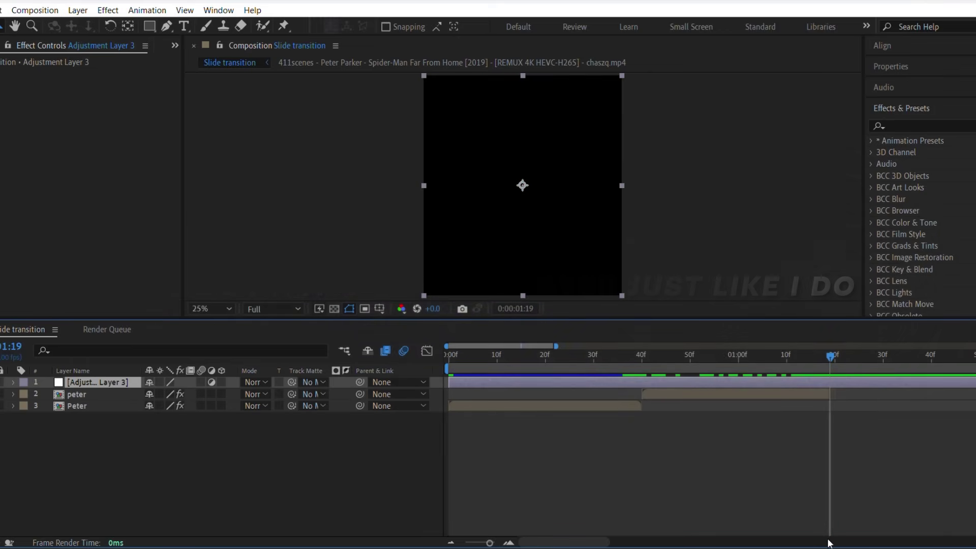
Split the adjustment layer into two pieces at the 40f cut
left_click(738, 535)
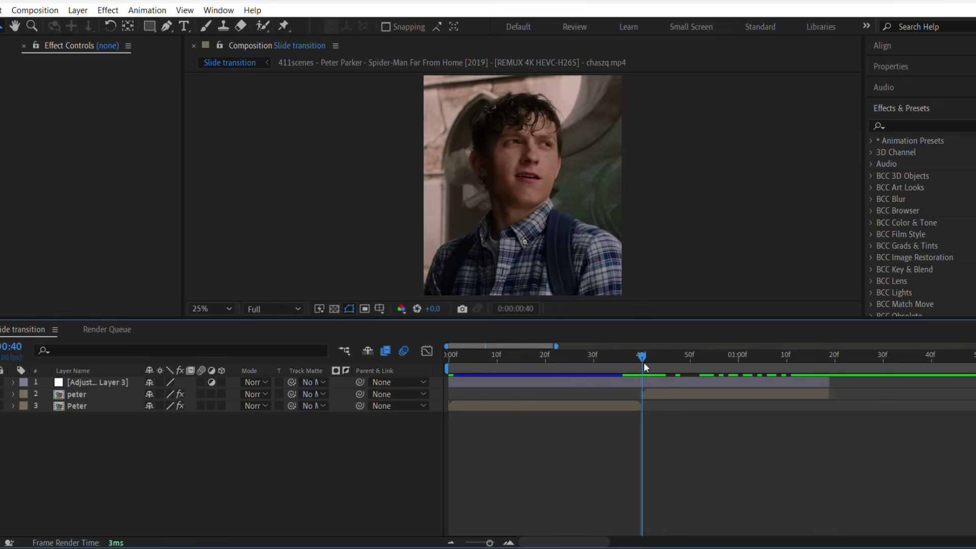
left_click(648, 382)
key("ctrl+shift+d")
left_click_drag(645, 355, 534, 376)
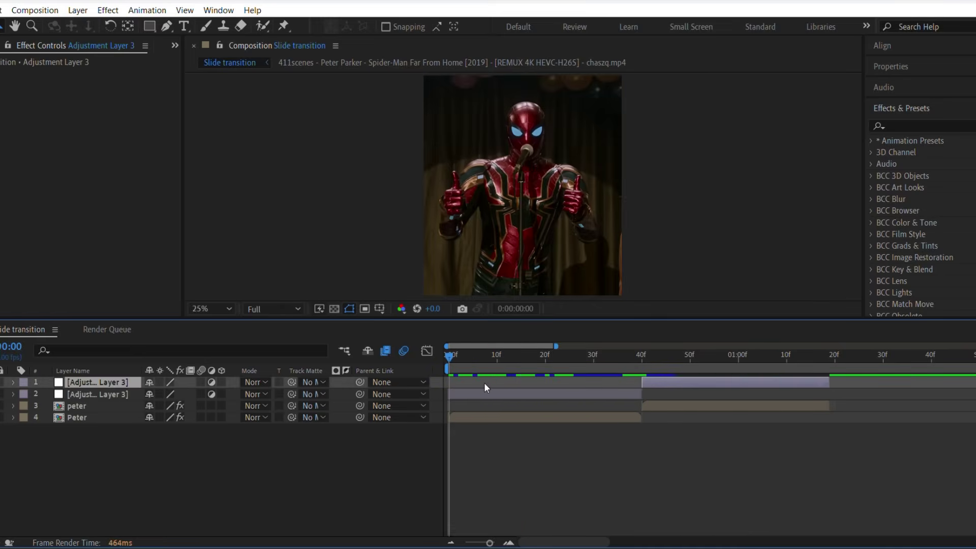
Drag S_BlurMoCurves from Effects & Presets onto the first-half adjustment layer (layer 2)
left_click(494, 392)
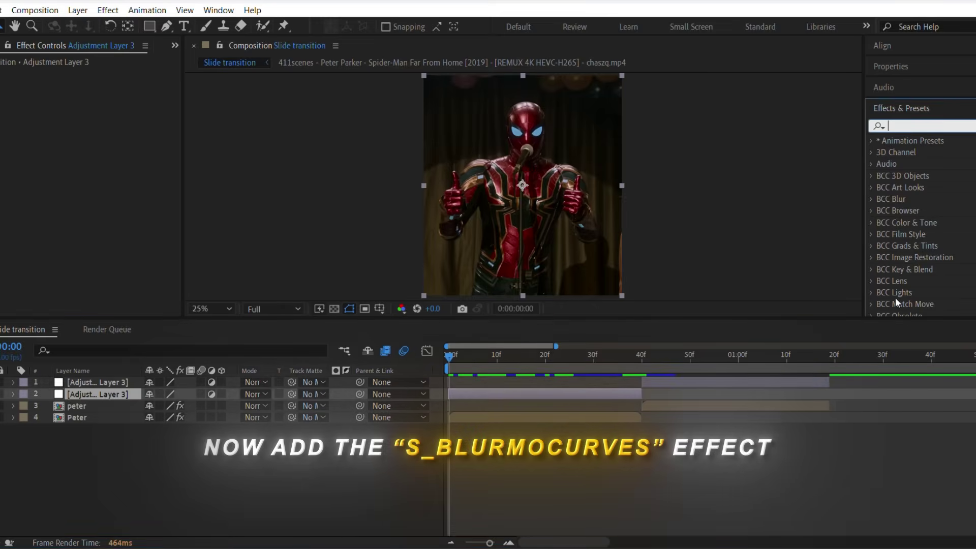
type("s_")
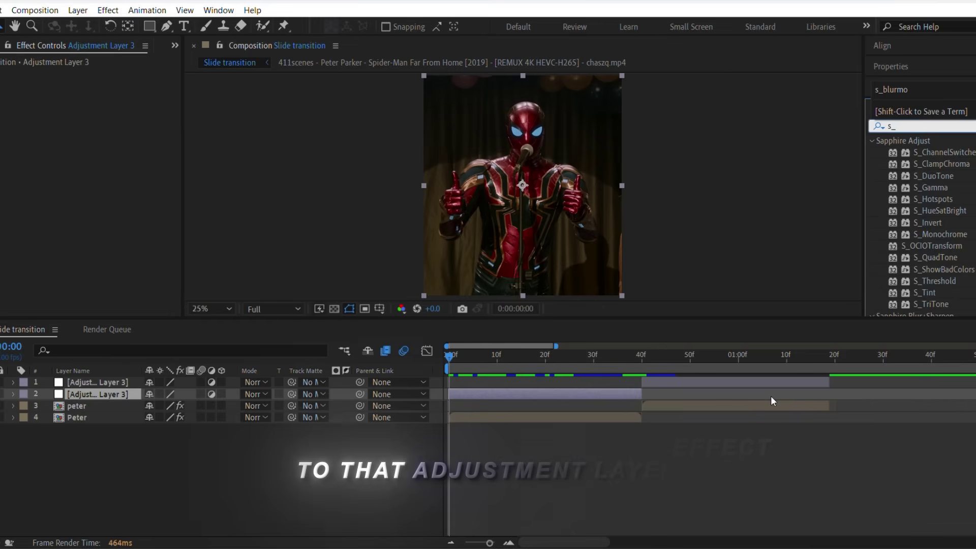
type("blurmo")
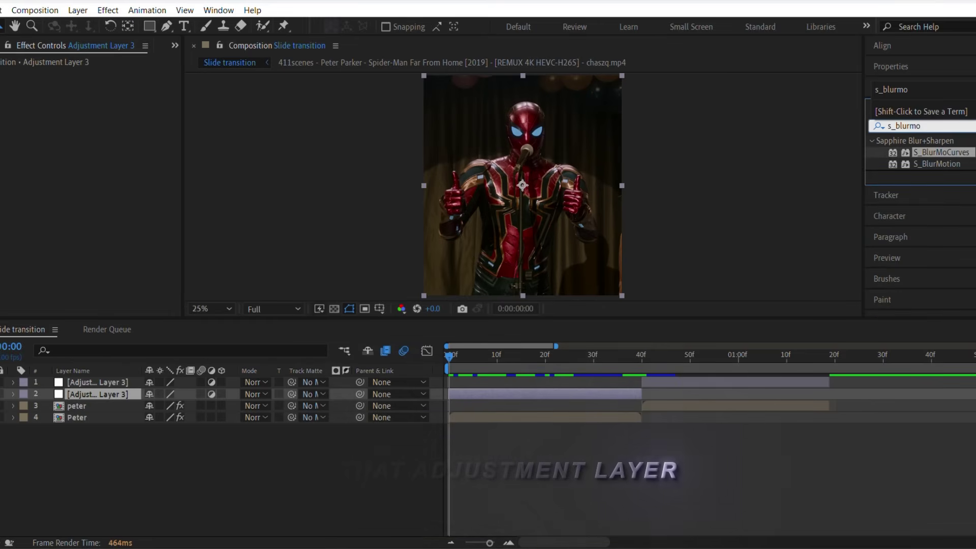
left_click_drag(951, 156, 645, 354)
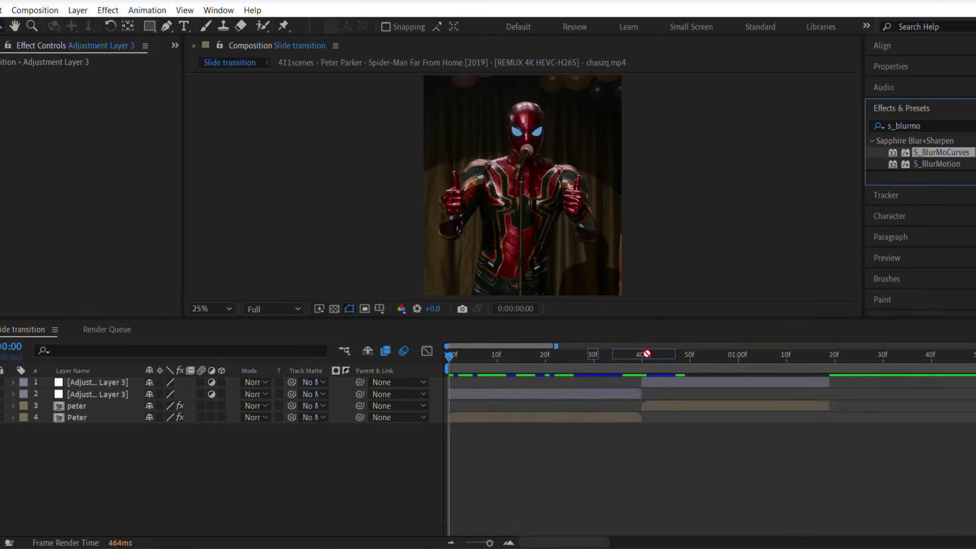
left_click_drag(599, 399, 599, 400)
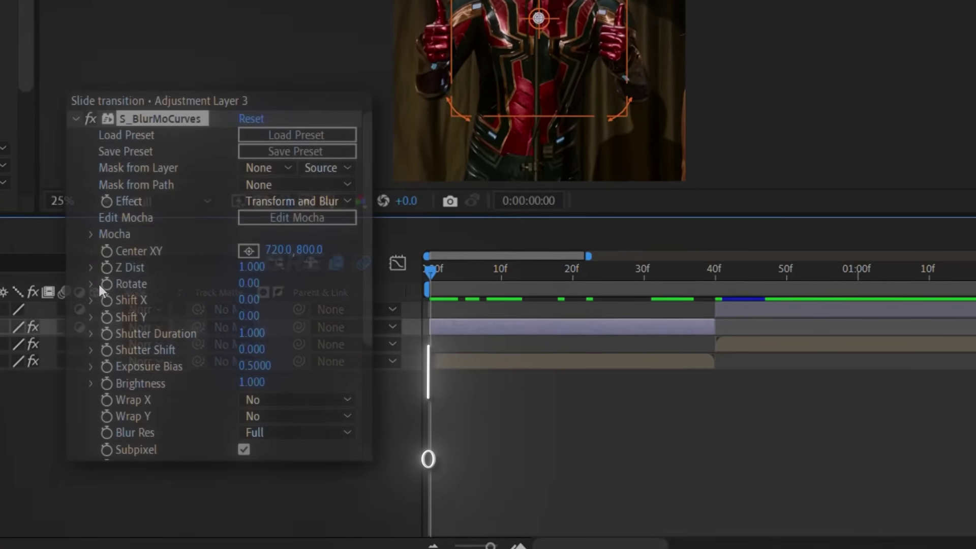
Keyframe Shift X at 0 on frame 0, then jump to 40f for the 500 keyframe
left_click(105, 299)
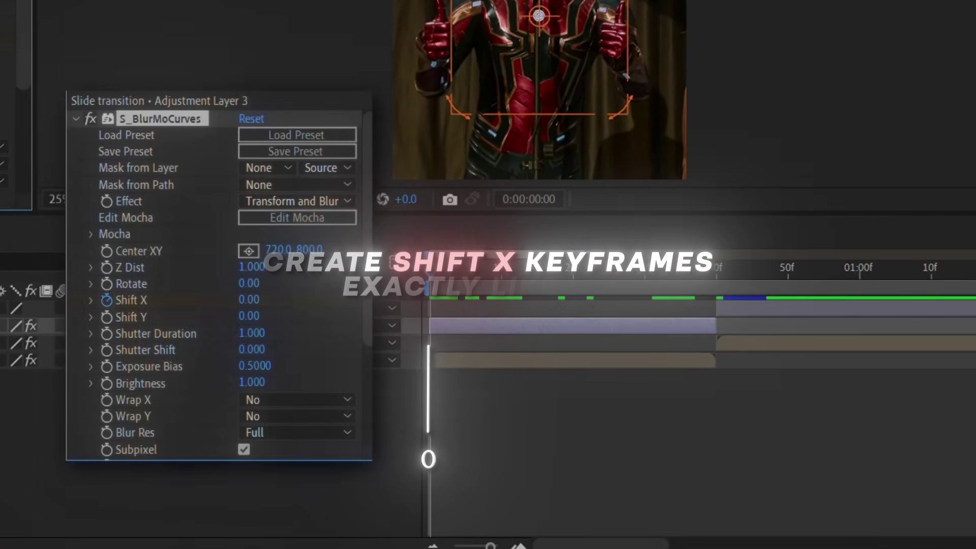
key("k")
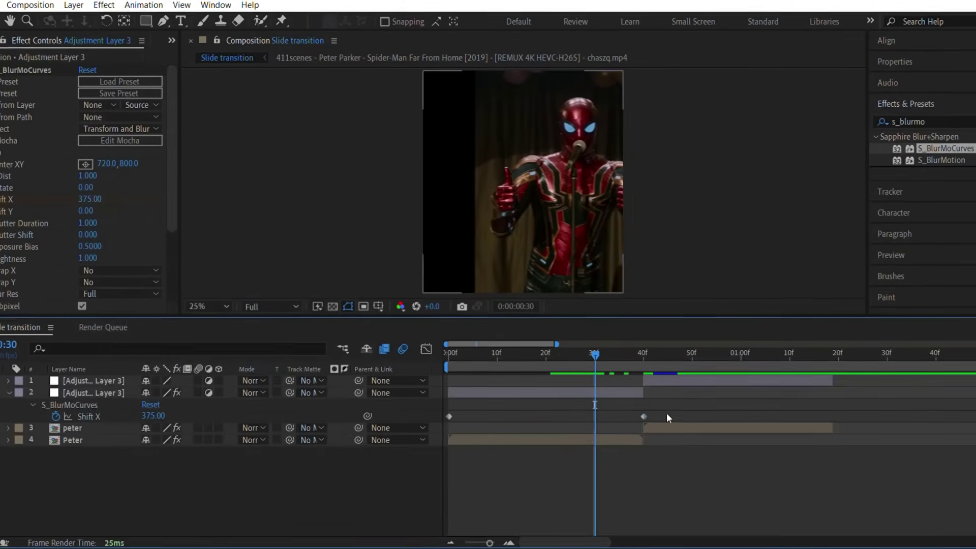
Ease the Shift X keyframes and steepen the speed curve so it shoots up near 40f
key("F9")
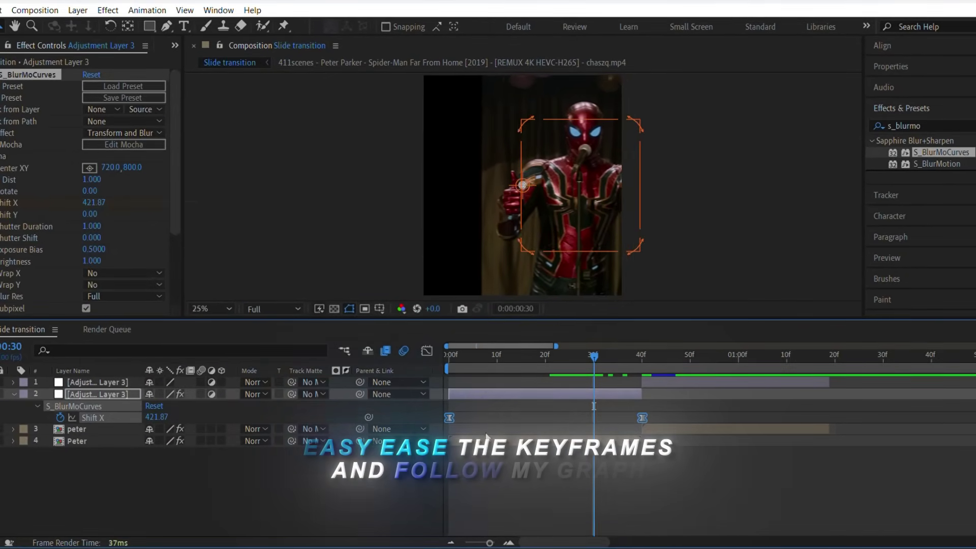
left_click(426, 354)
left_click_drag(515, 506, 596, 505)
left_click_drag(577, 386, 638, 475)
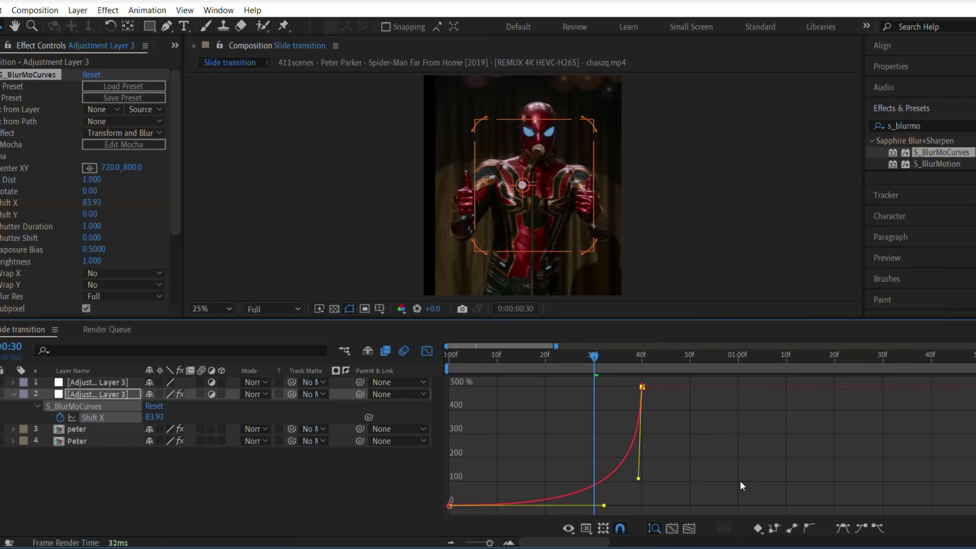
Scrub back to check the slide and set Wrap X to Reflect
left_click(567, 377)
key("shift+F3")
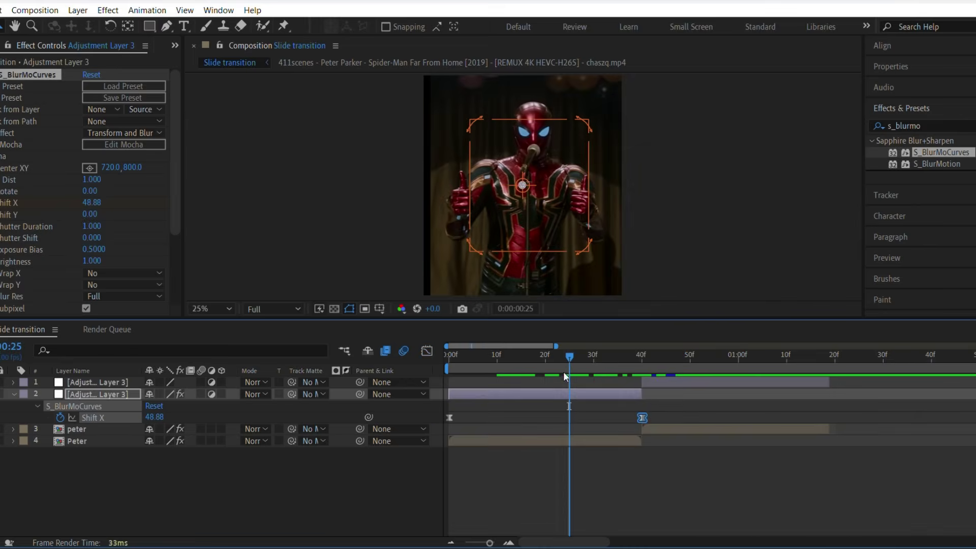
left_click_drag(567, 377, 549, 378)
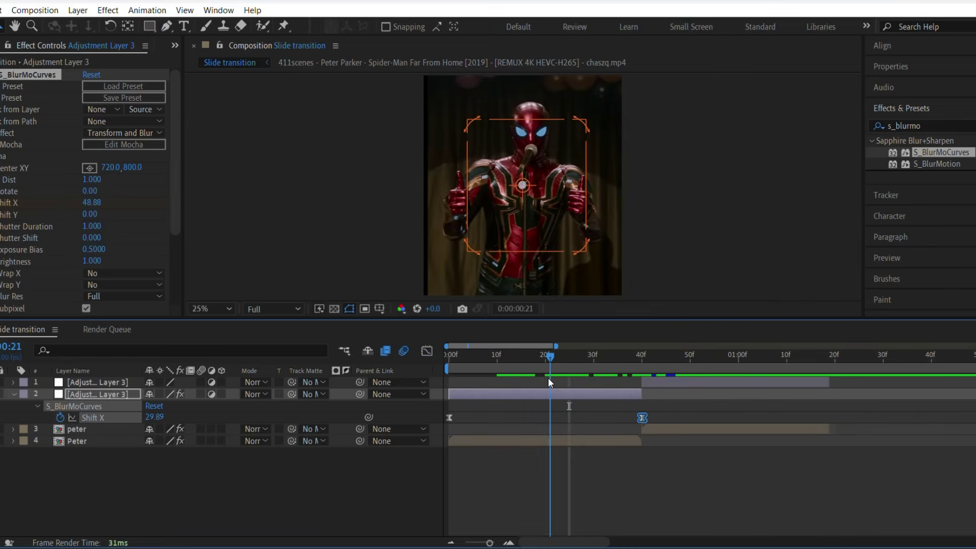
left_click(115, 273)
left_click(119, 316)
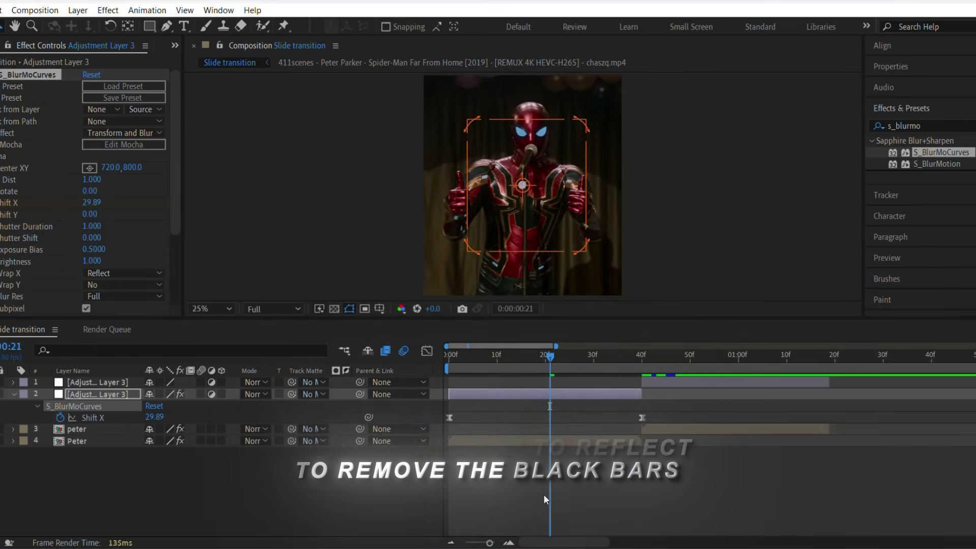
Give the second adjustment layer S_BlurMoCurves with a Shift X keyframe of -500 at 40f
left_click(647, 351)
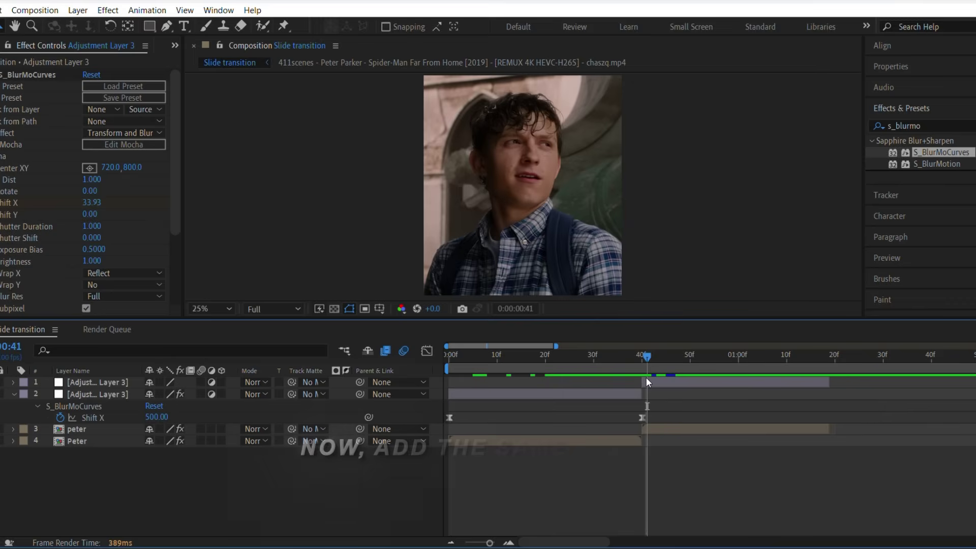
left_click(649, 378)
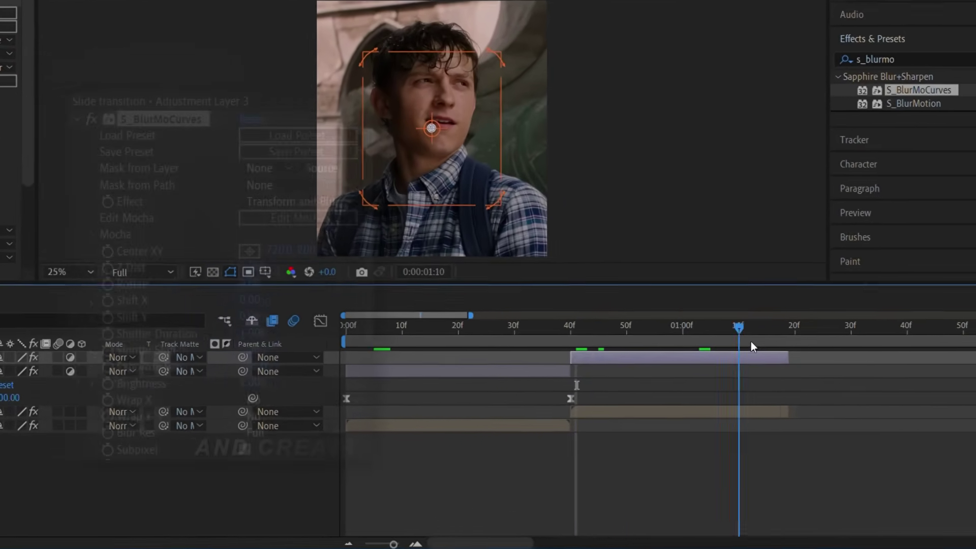
left_click_drag(636, 359, 750, 339)
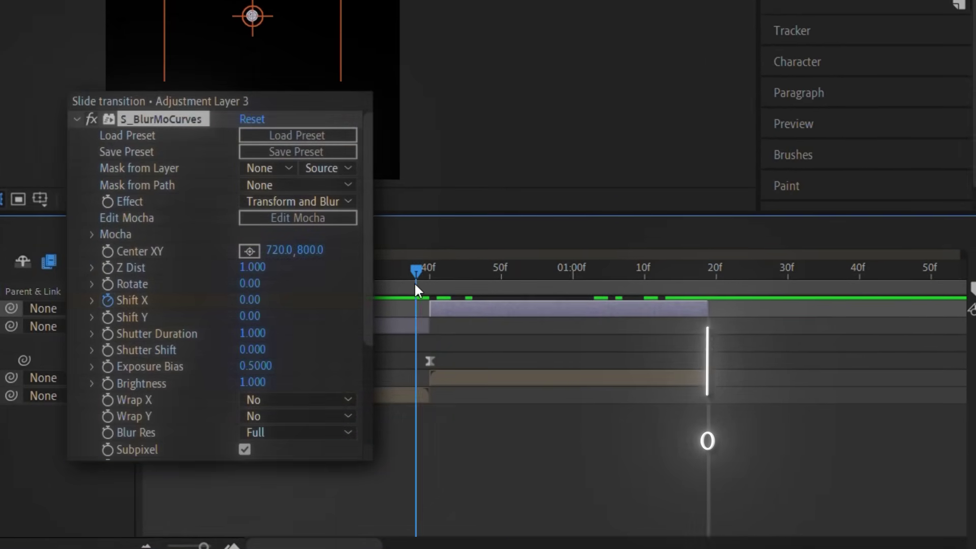
left_click_drag(414, 283, 430, 298)
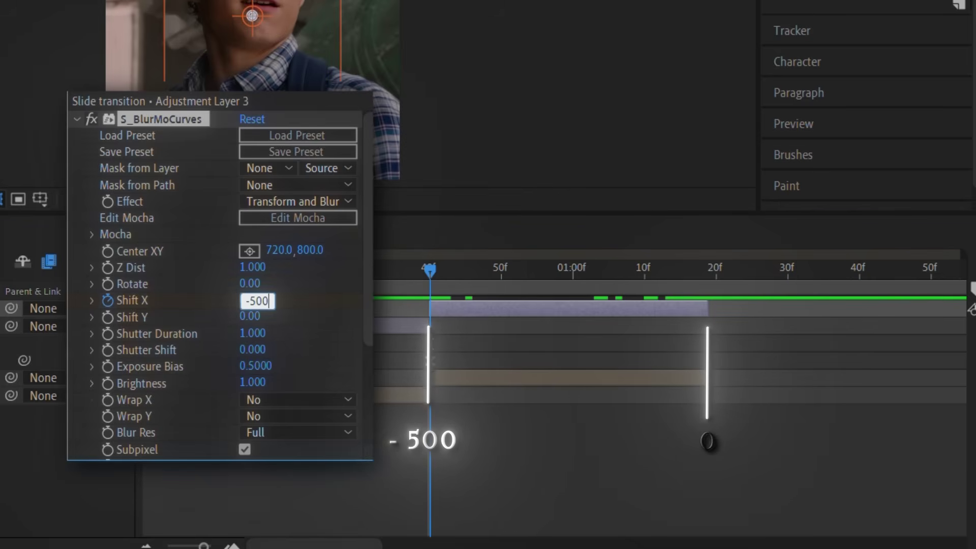
left_click(107, 300)
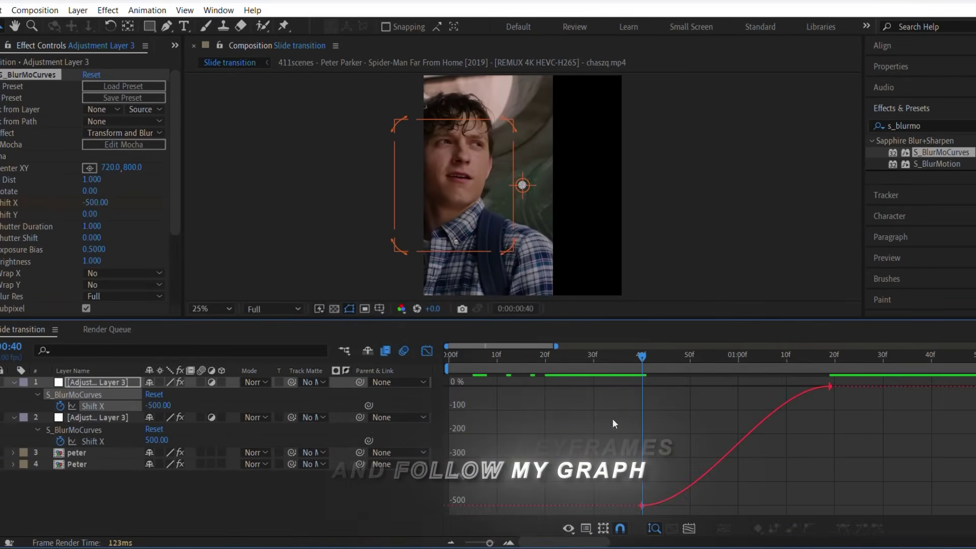
Ease the second layer's Shift X keyframes into a decelerating curve and set Wrap X to Reflect
key("ctrl+a")
left_click_drag(700, 504, 603, 424)
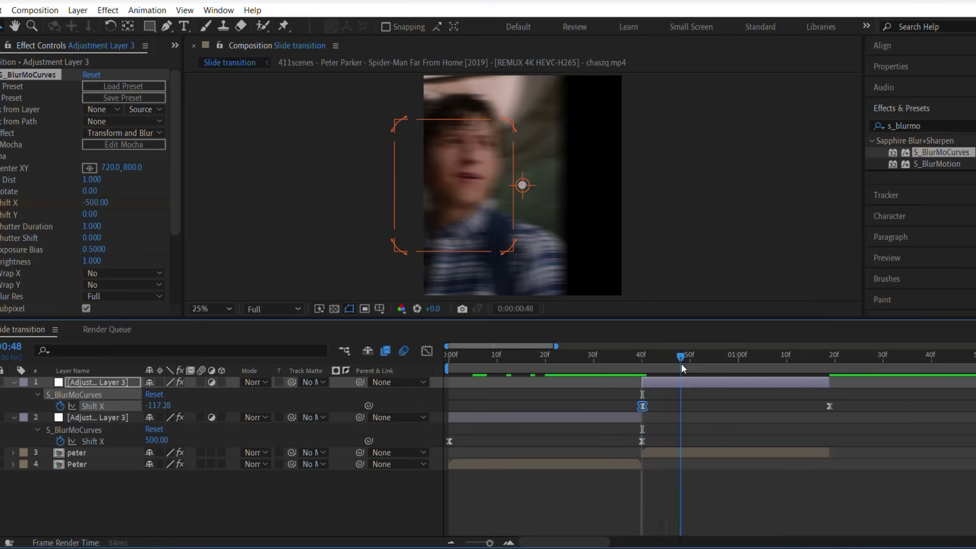
left_click_drag(680, 363, 651, 358)
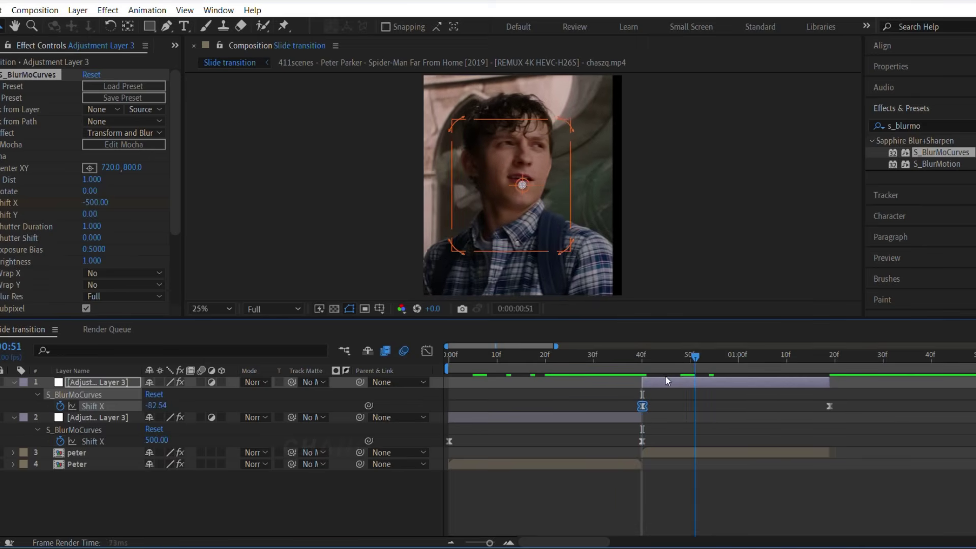
left_click(88, 273)
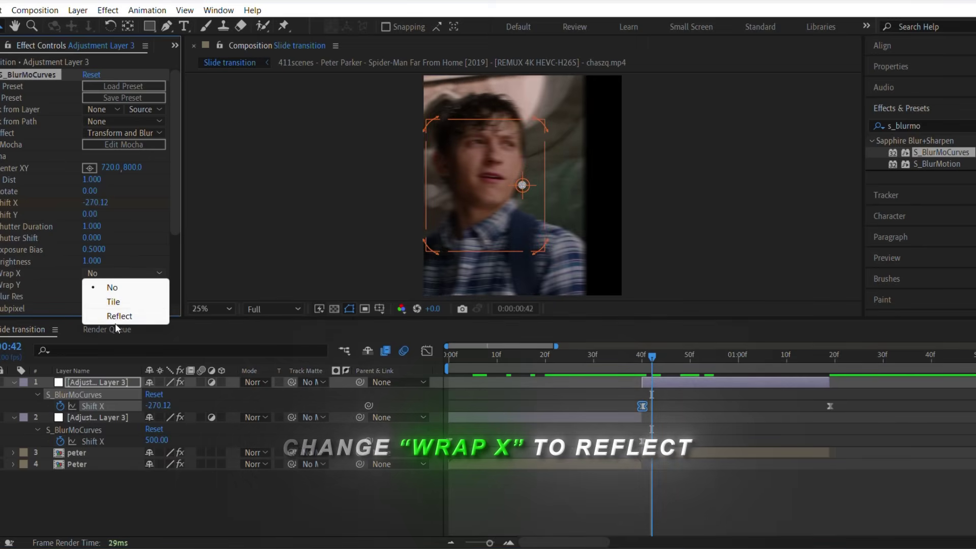
left_click(605, 519)
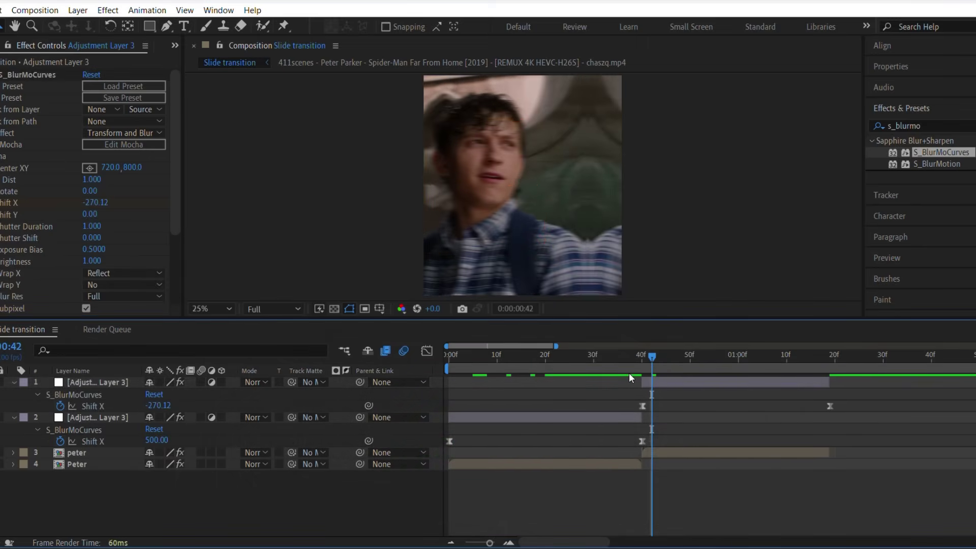
Enable motion blur on both adjustment layers and preview the X slide transition
left_click_drag(46, 419, 76, 377)
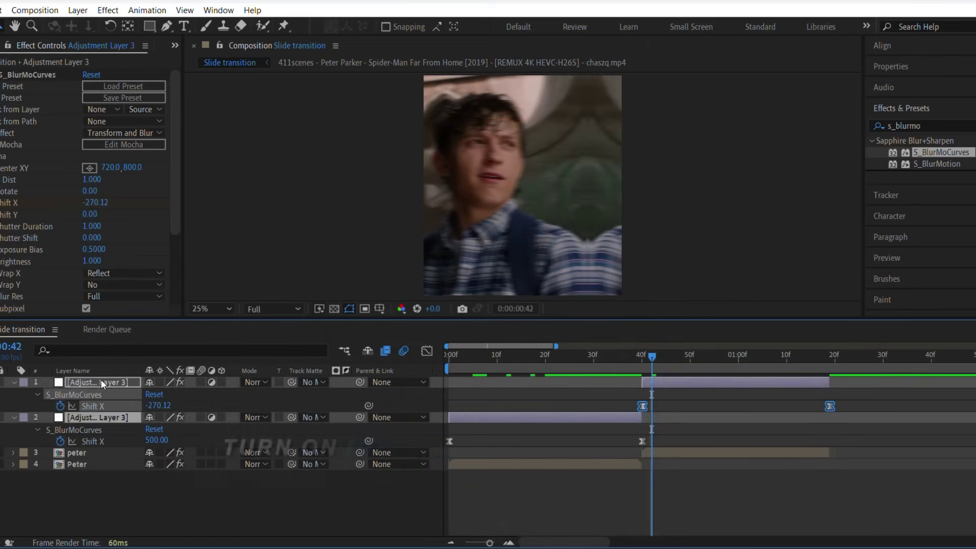
key("u")
left_click_drag(200, 382, 201, 417)
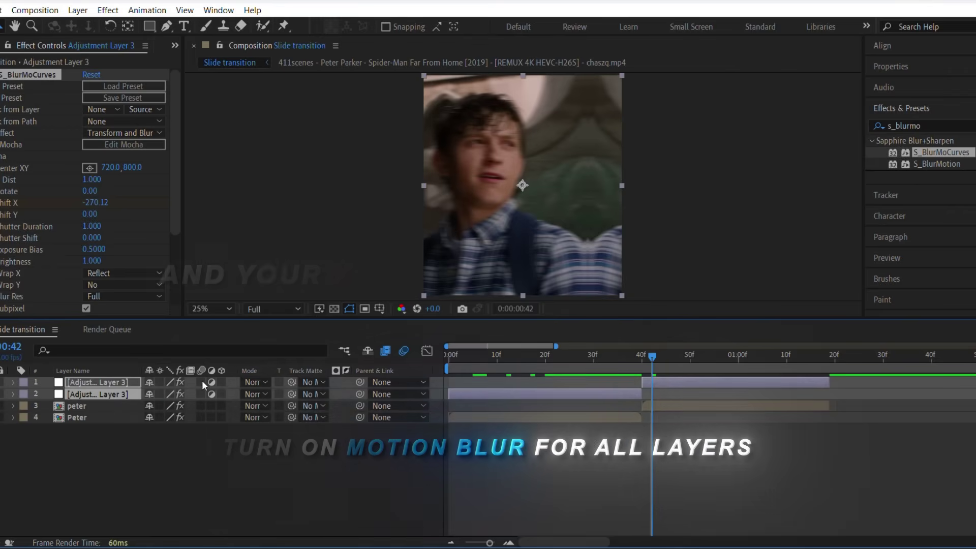
key("space")
key("space")
key("space")
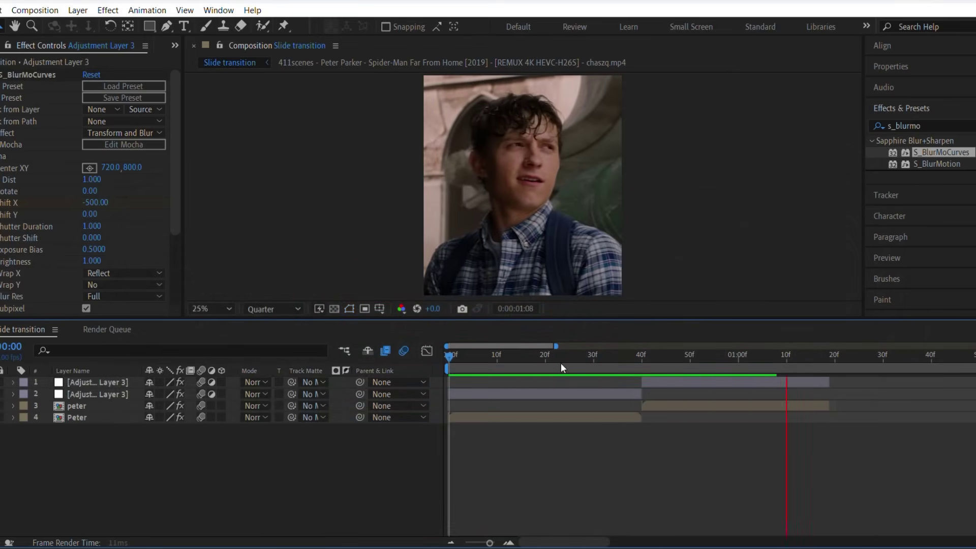
key("space")
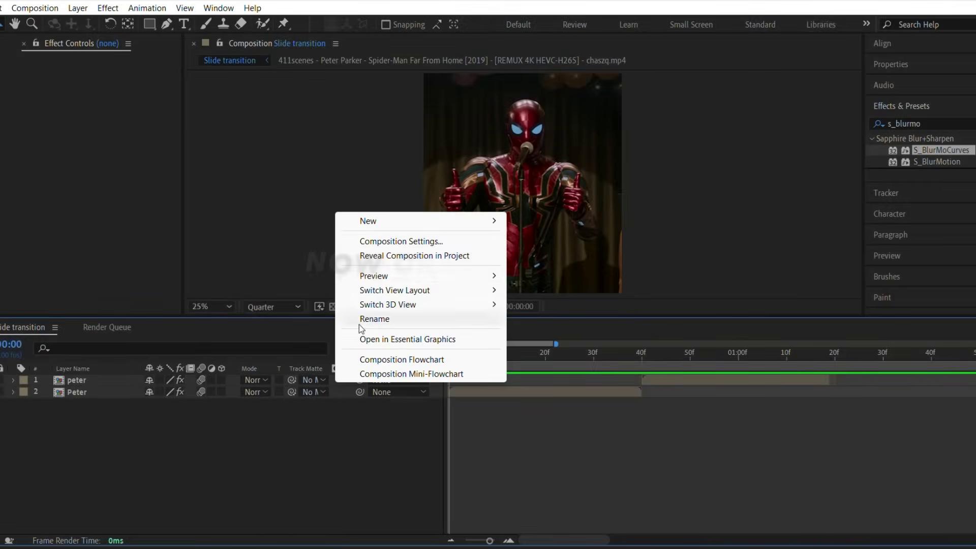
Add a new adjustment layer and split it at 40f
key("alt+]")
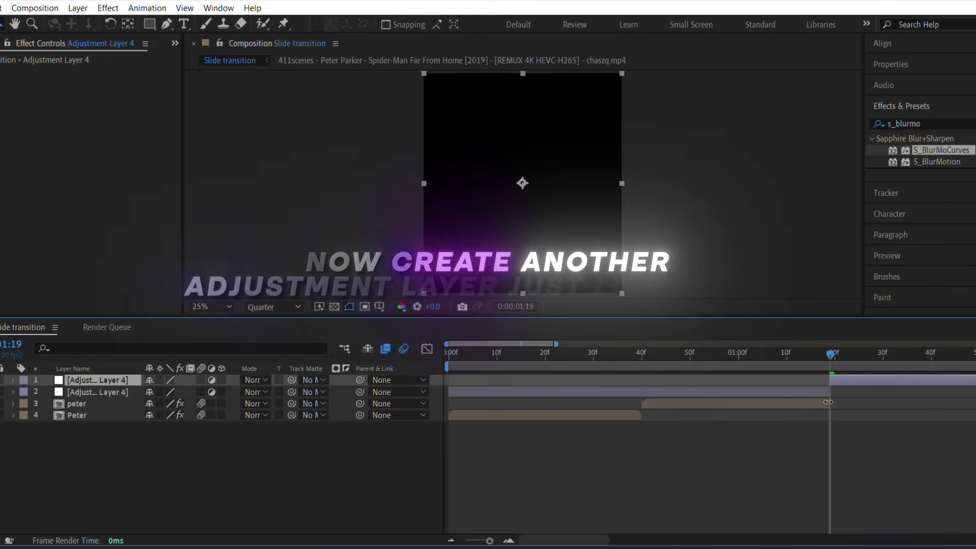
left_click(642, 365)
key("ctrl+shift+d")
left_click_drag(598, 352, 450, 353)
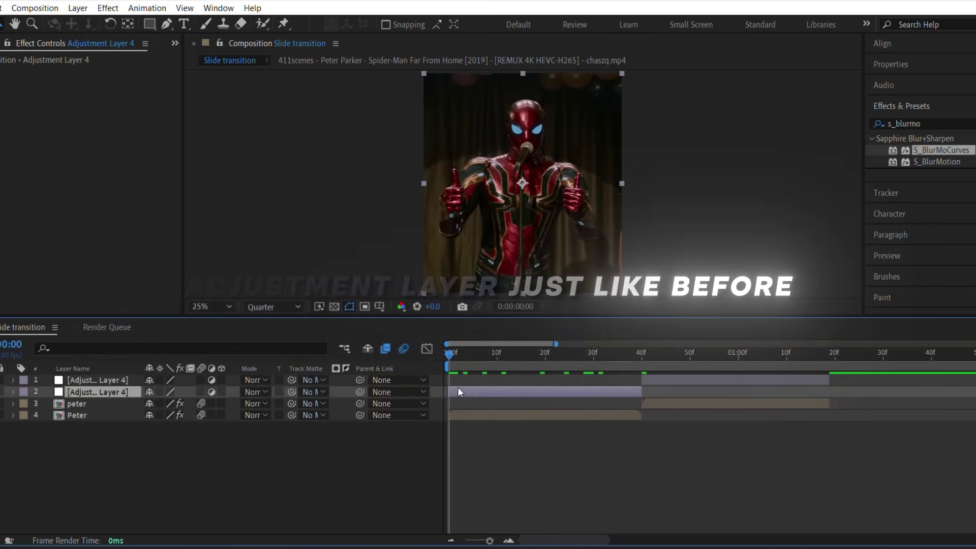
Apply S_BlurMoCurves to the first piece and keyframe Shift Y from 0 to 500 at 40f
double_click(926, 149)
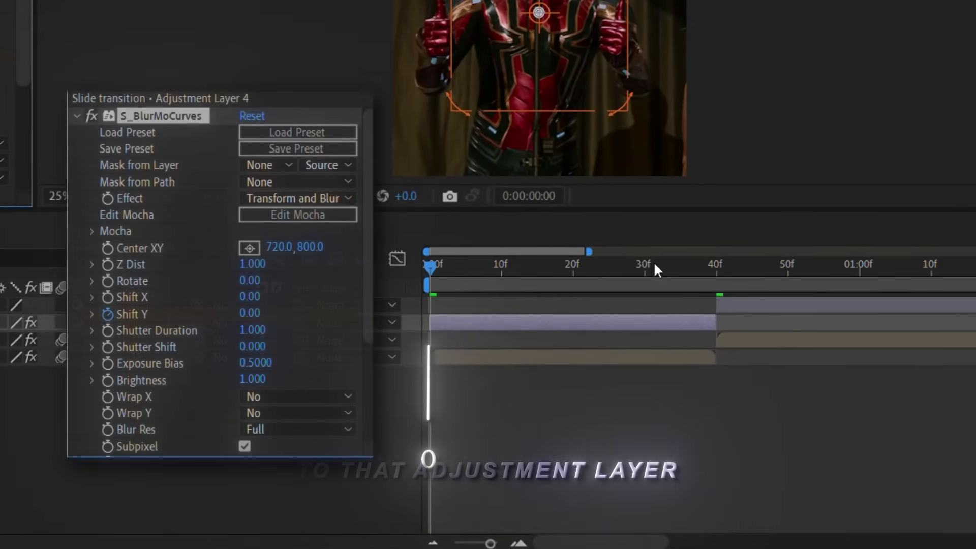
left_click_drag(654, 263, 700, 334)
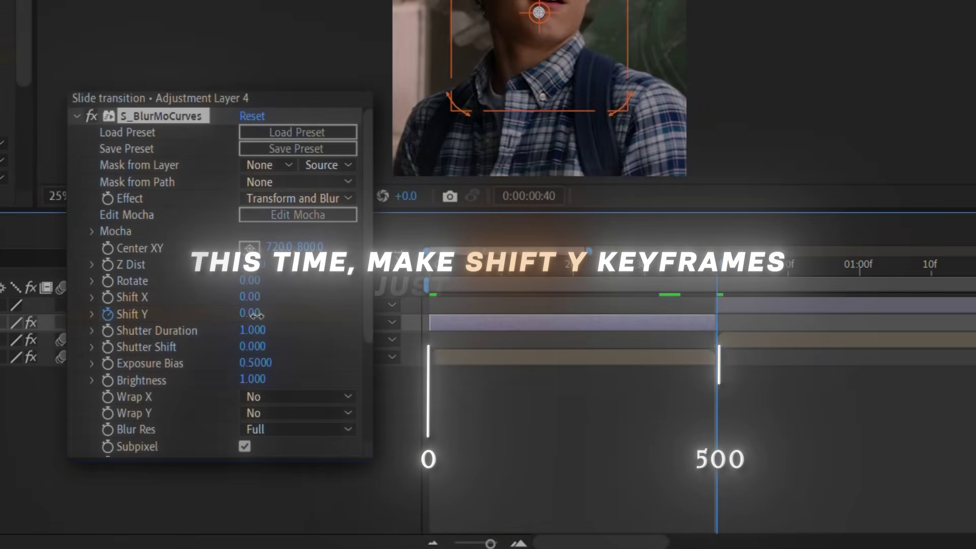
left_click(250, 313)
type("500")
key("Return")
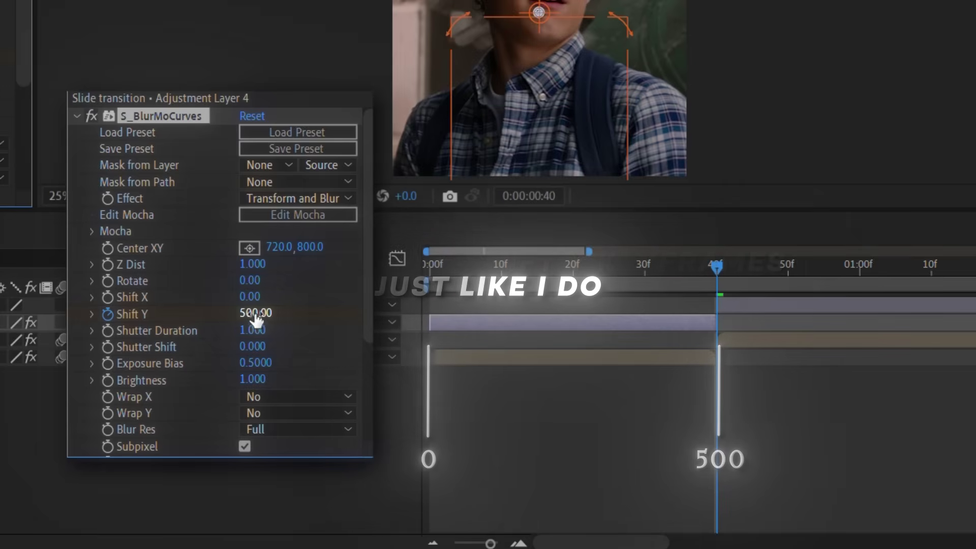
Ease both Shift Y keyframes into a slow start that accelerates into 40f, then scrub to check
left_click_drag(686, 402, 417, 420)
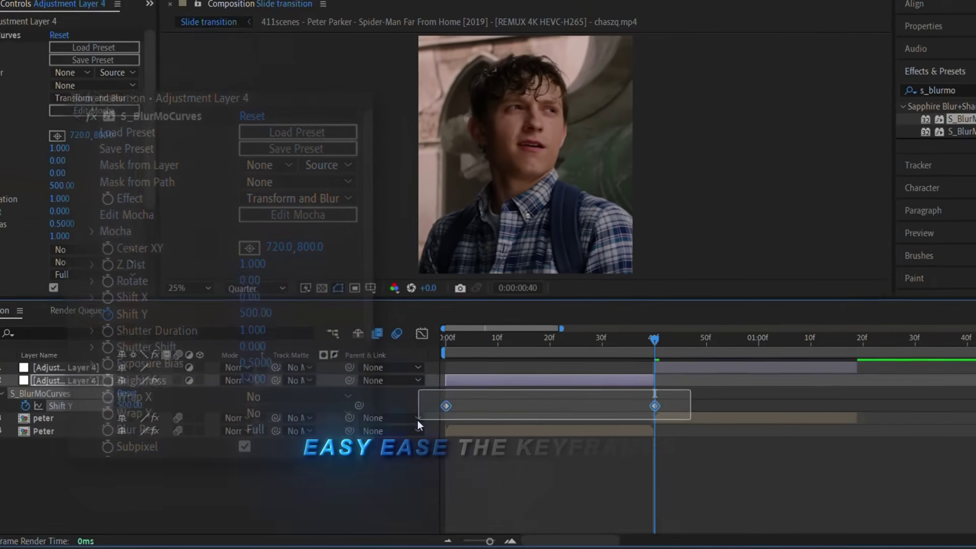
key("F9")
left_click(522, 352)
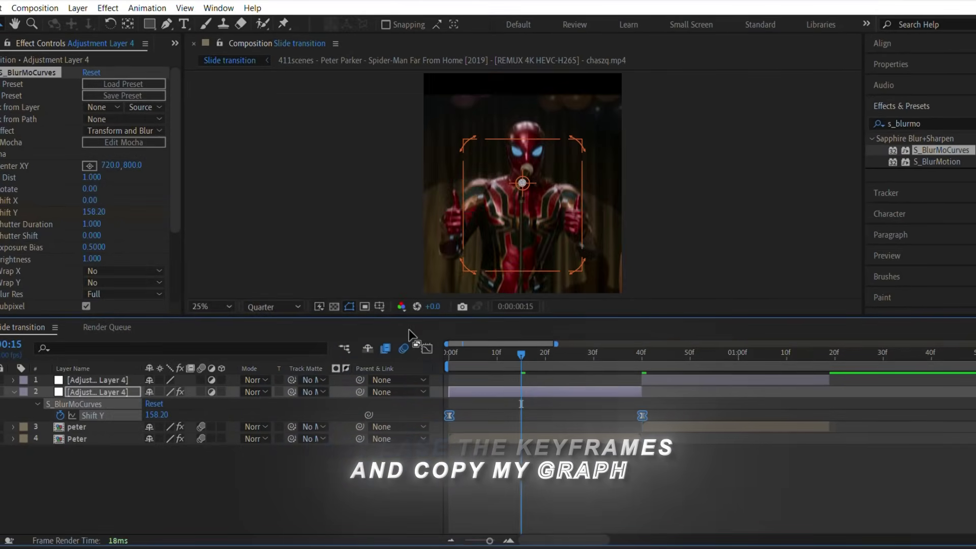
key("shift+F3")
left_click_drag(512, 503, 598, 503)
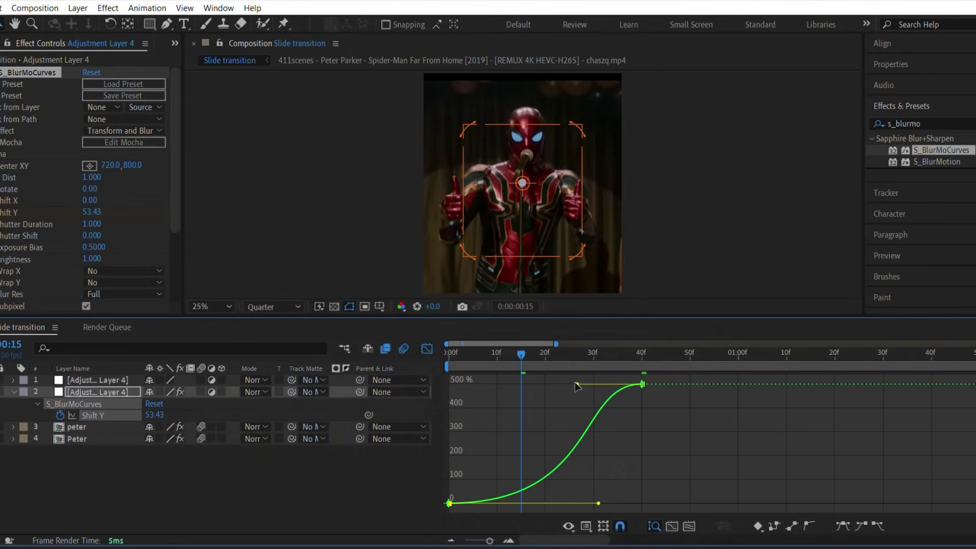
left_click_drag(578, 384, 638, 476)
left_click(428, 353)
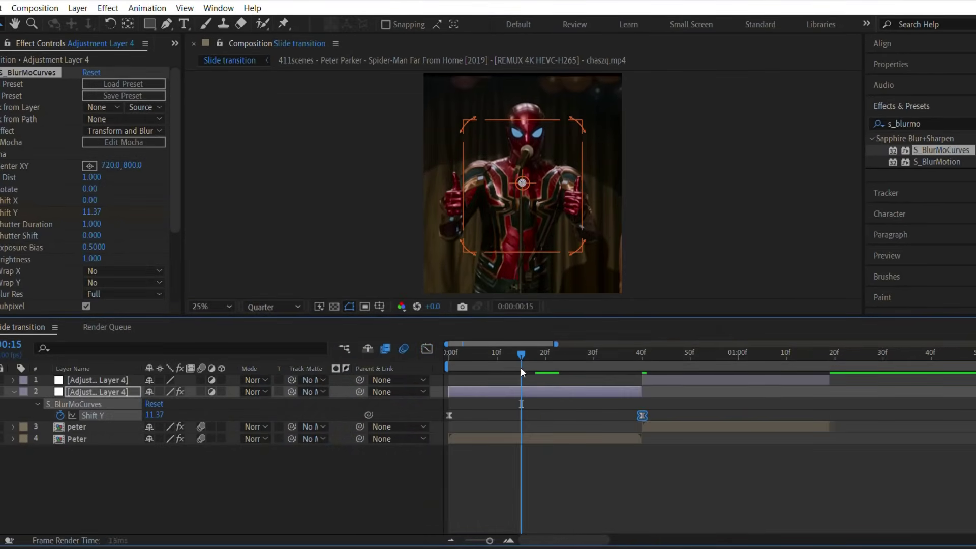
left_click_drag(548, 373, 621, 393)
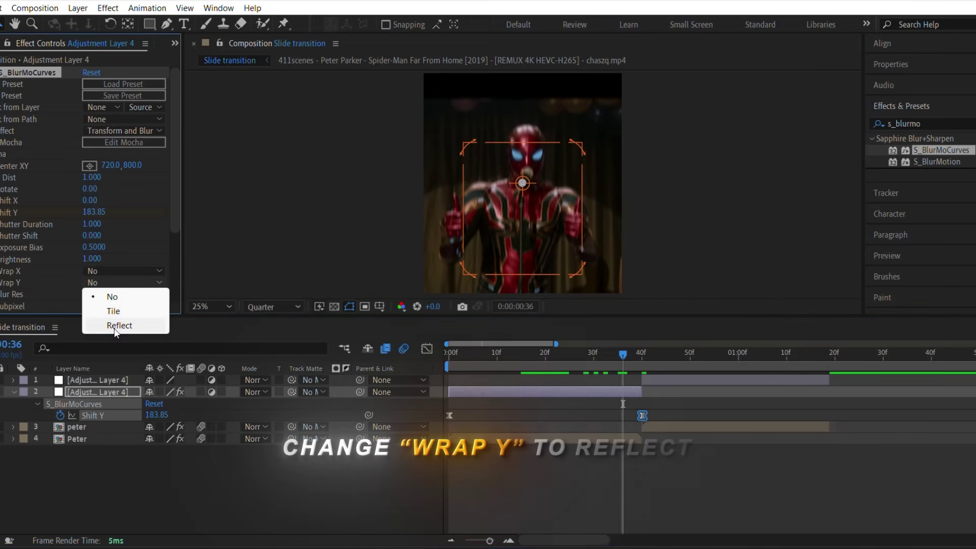
Set S_BlurMoCurves Wrap Y to Reflect on the first layer and scrub the slide
left_click(122, 328)
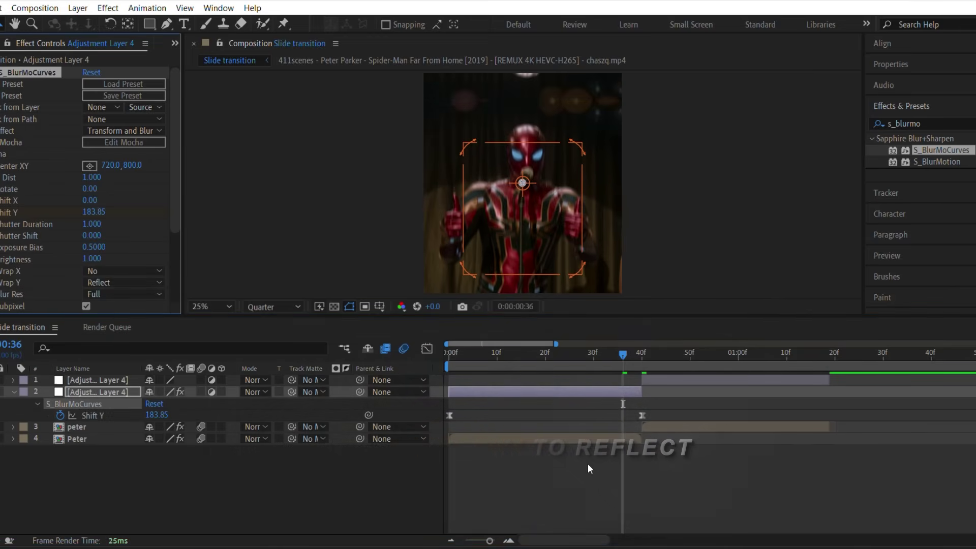
mouse_move(562, 364)
left_mouse_down()
mouse_move(585, 400)
mouse_move(643, 420)
left_mouse_up()
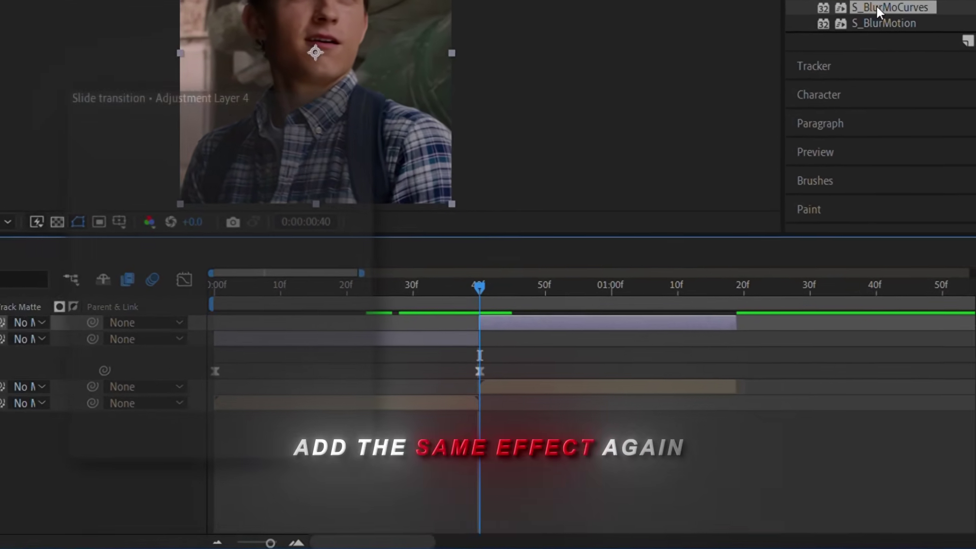
Drag S_BlurMoCurves onto the top adjustment layer and keyframe Shift Y at -500 at 40f
mouse_move(859, 5)
left_mouse_down()
mouse_move(582, 291)
mouse_move(638, 305)
mouse_move(717, 358)
left_mouse_up()
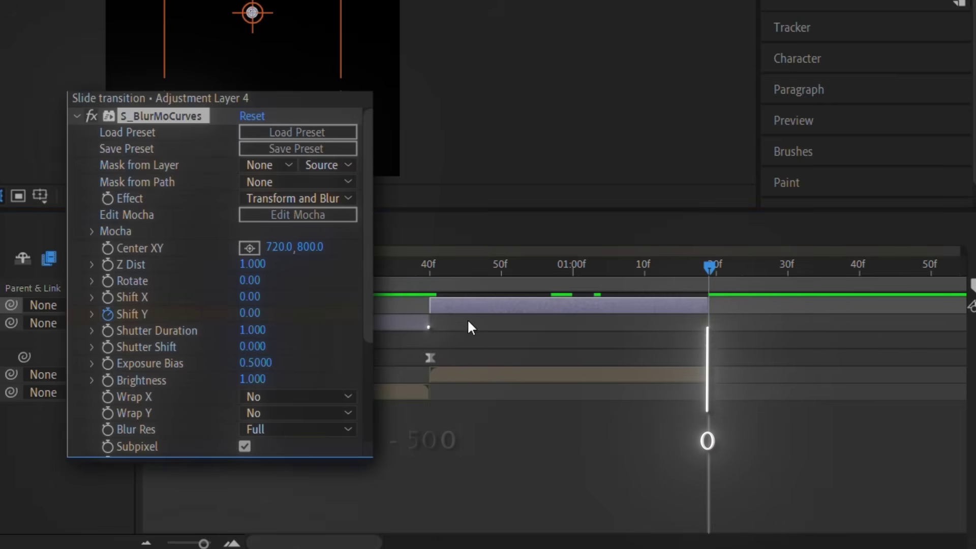
left_click(434, 291)
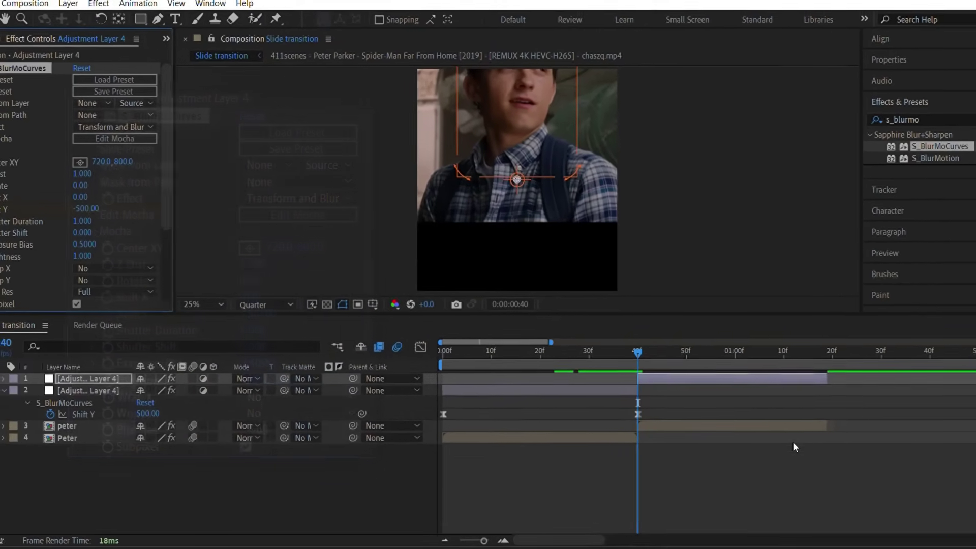
left_click_drag(621, 396, 826, 408)
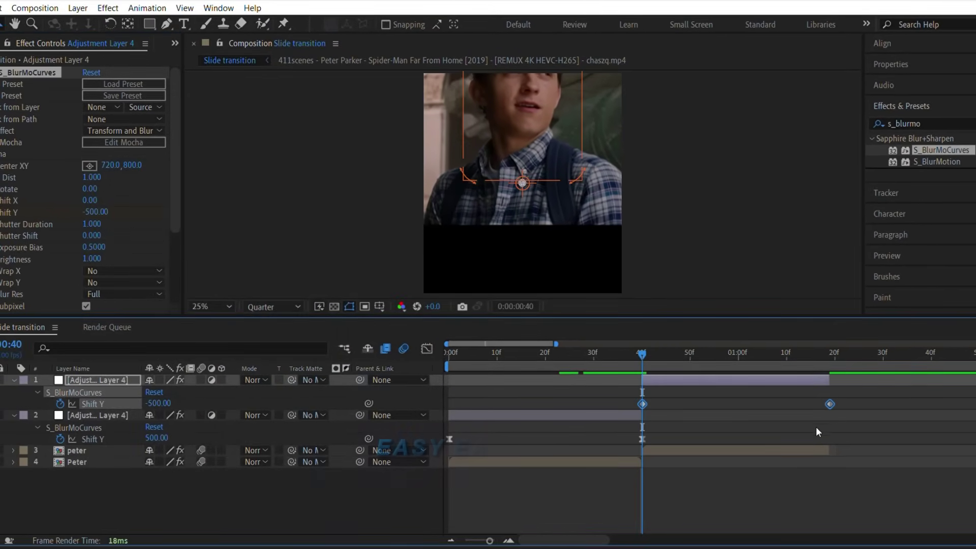
Lengthen the ease into the final Shift Y keyframe at 0 in the Graph Editor, then scrub the cut
left_click(427, 349)
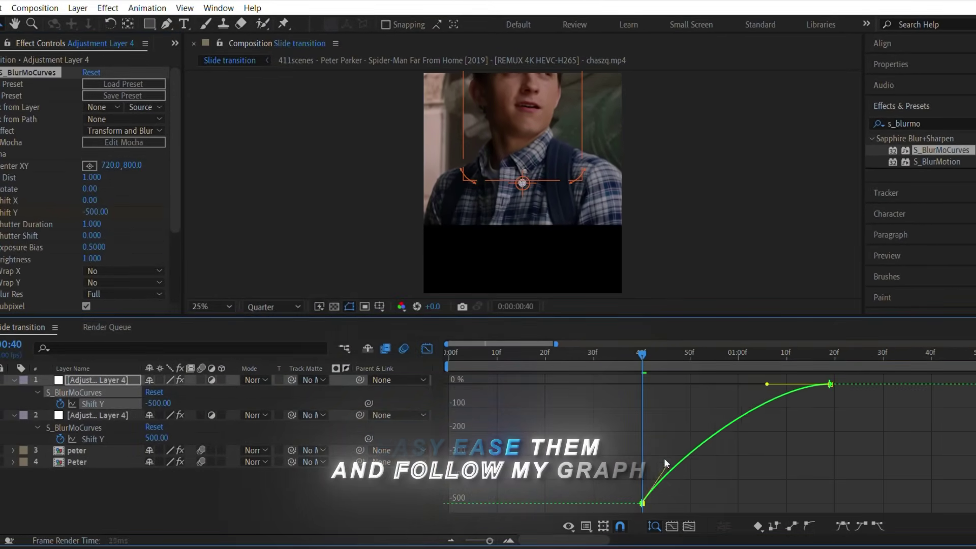
mouse_move(766, 384)
left_mouse_down()
mouse_move(669, 384)
mouse_move(654, 364)
mouse_move(698, 388)
mouse_move(657, 398)
mouse_move(762, 414)
left_mouse_up()
left_click(426, 349)
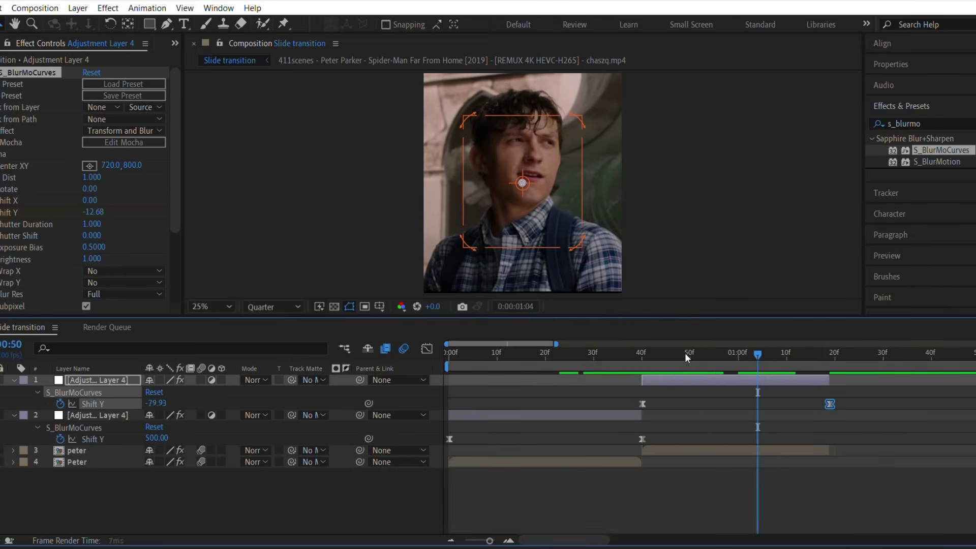
left_click(637, 352)
left_click_drag(663, 362, 672, 366)
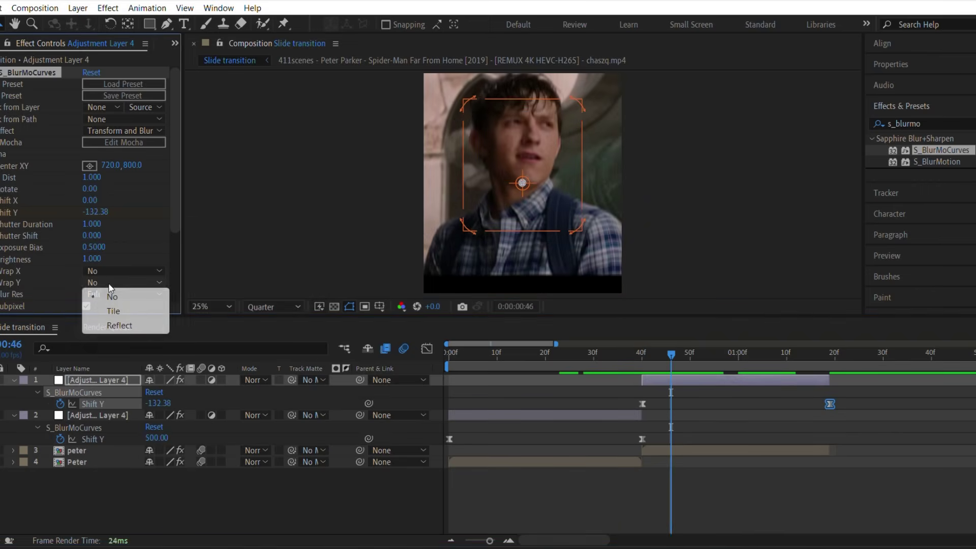
Choose Reflect for Wrap Y, collapse both adjustment layers with U, and switch on Motion Blur
left_click(118, 326)
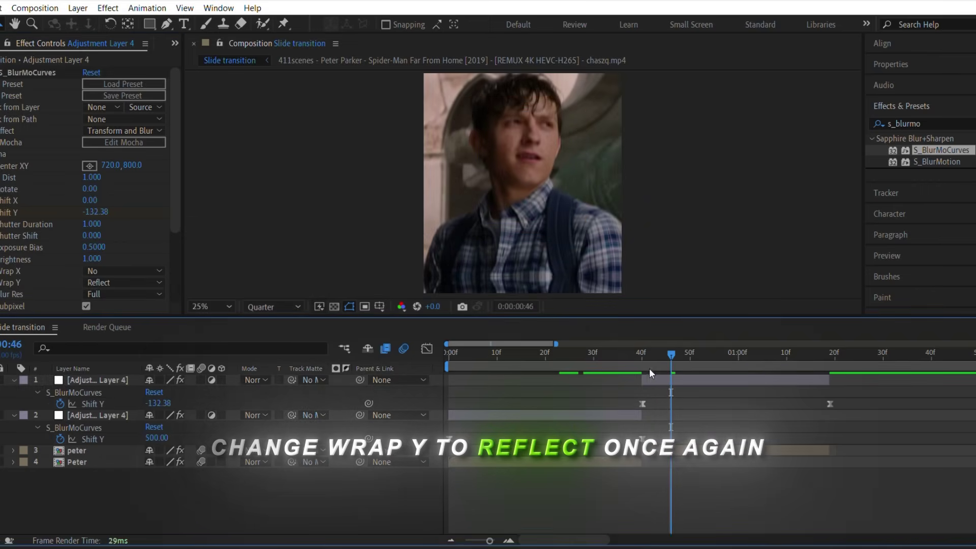
left_click(66, 416)
left_click(128, 375, "shift")
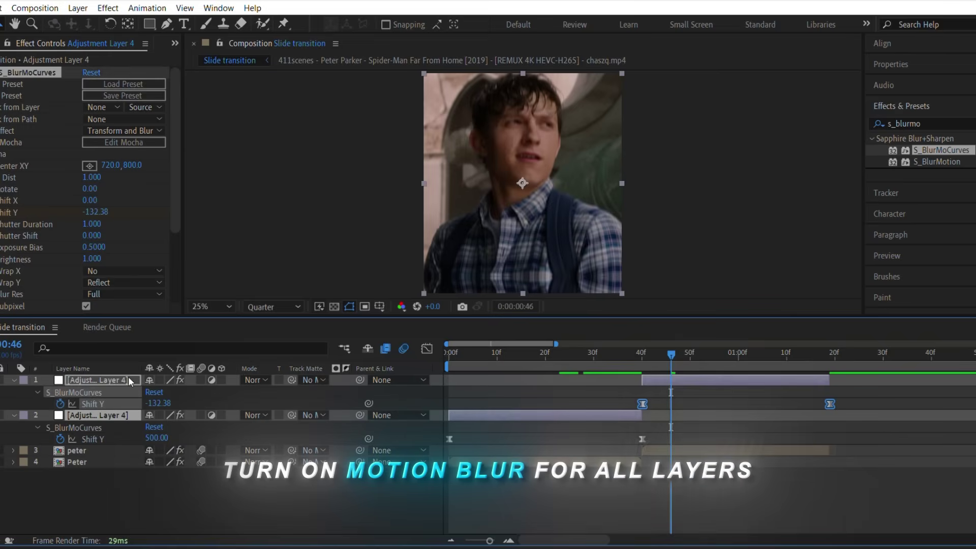
key("u")
left_click(289, 447)
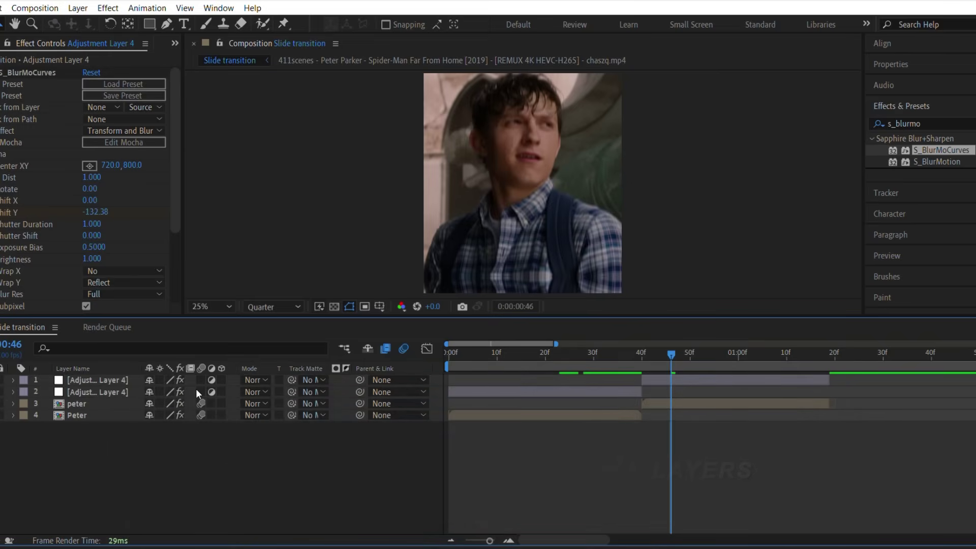
left_click_drag(202, 392, 203, 378)
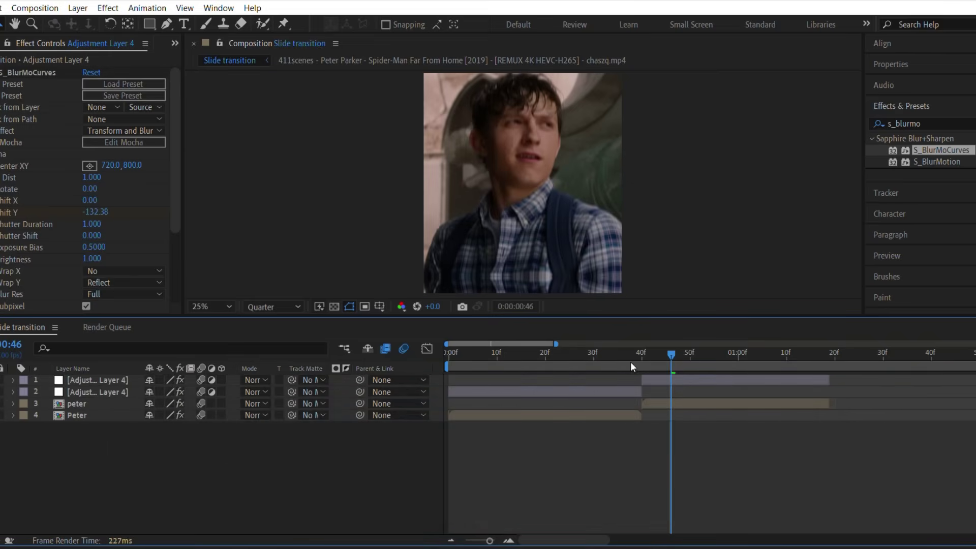
mouse_move(631, 362)
left_mouse_down()
mouse_move(675, 372)
mouse_move(356, 412)
left_mouse_up()
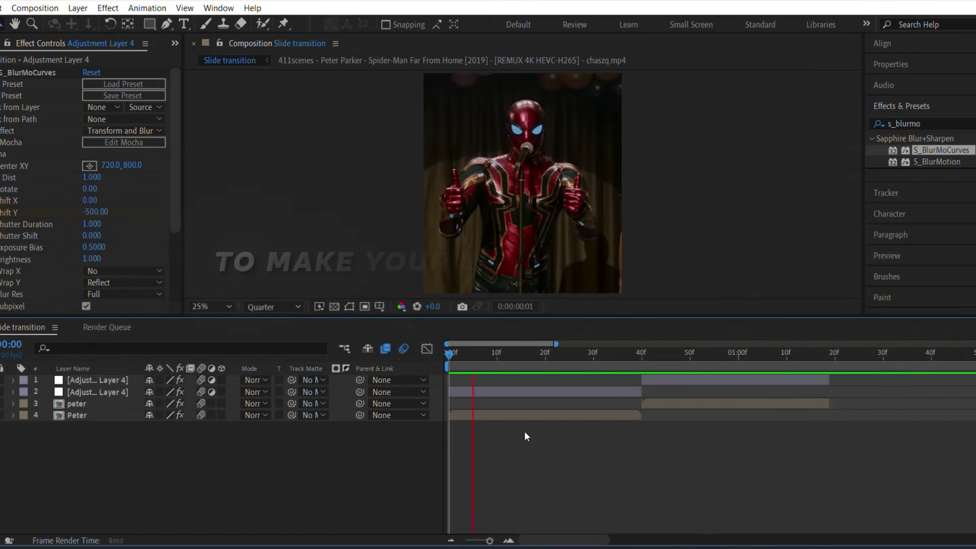
key("space")
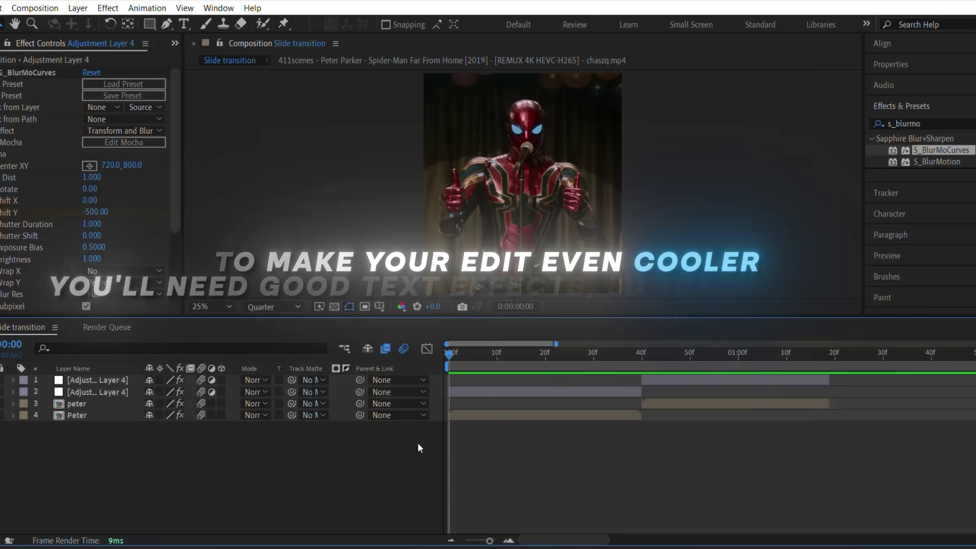
key("space")
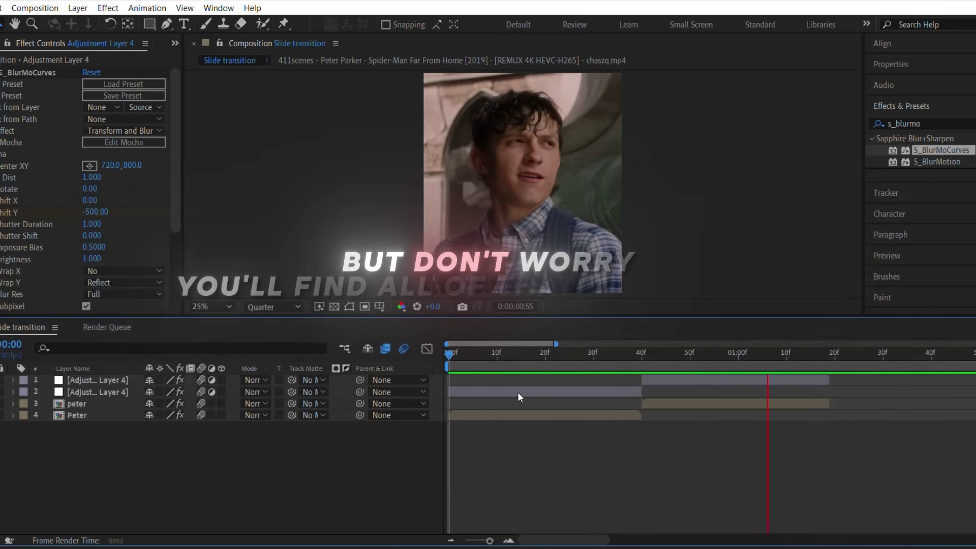
key("space")
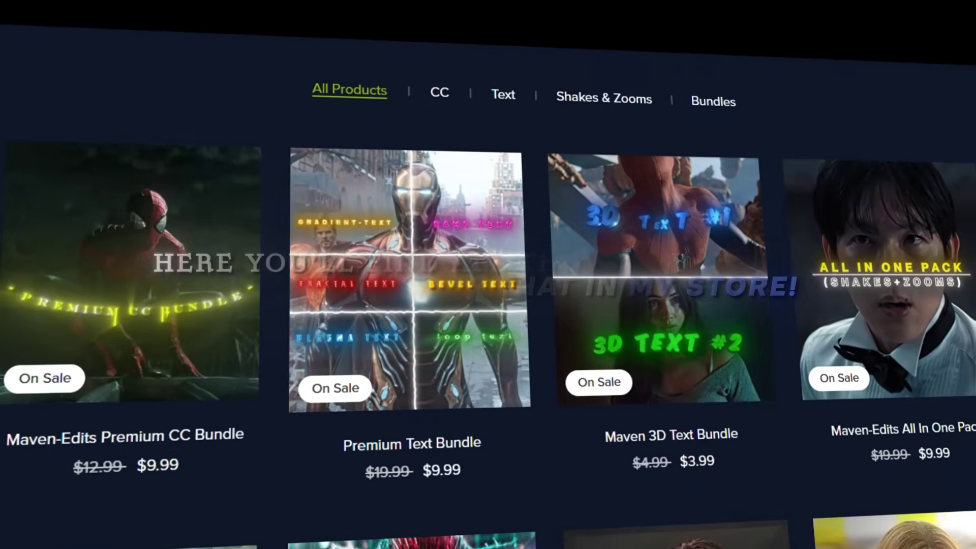